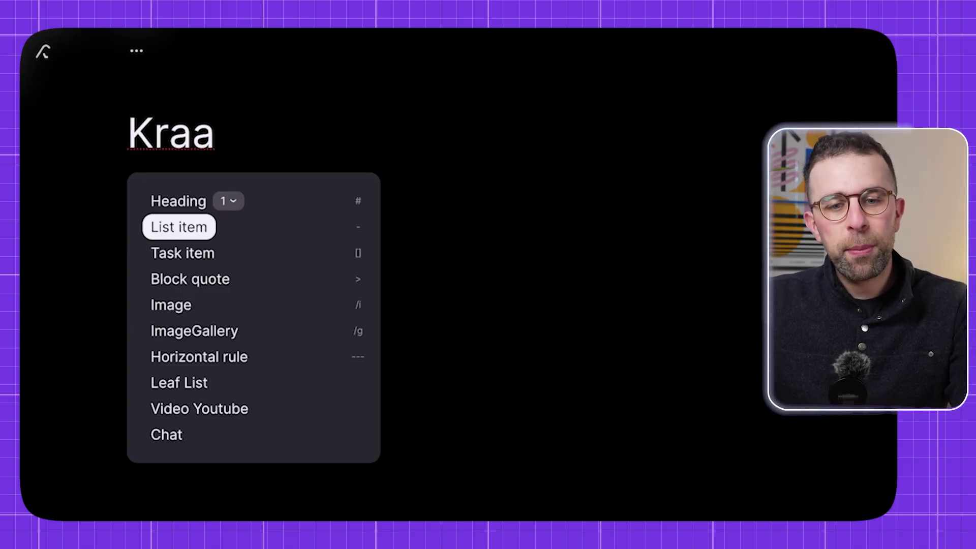
Look through the block types that can be inserted below the Kraa heading, from list item down to leaf list
key(Down)
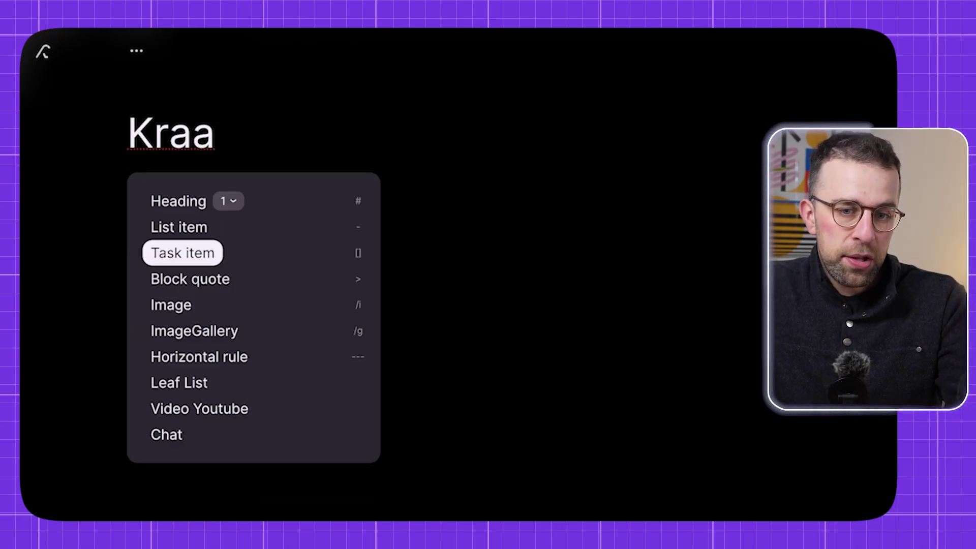
key(Down)
key(Down)
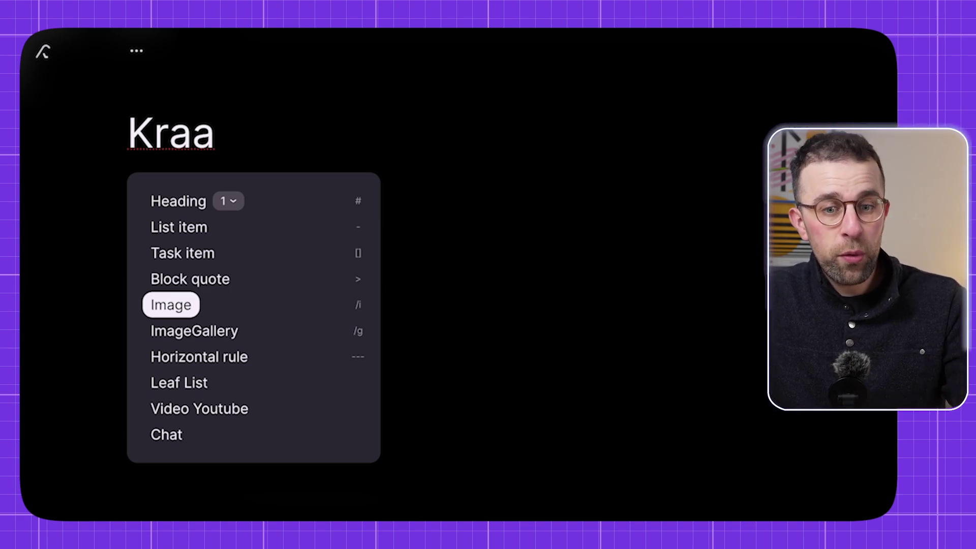
key(Down)
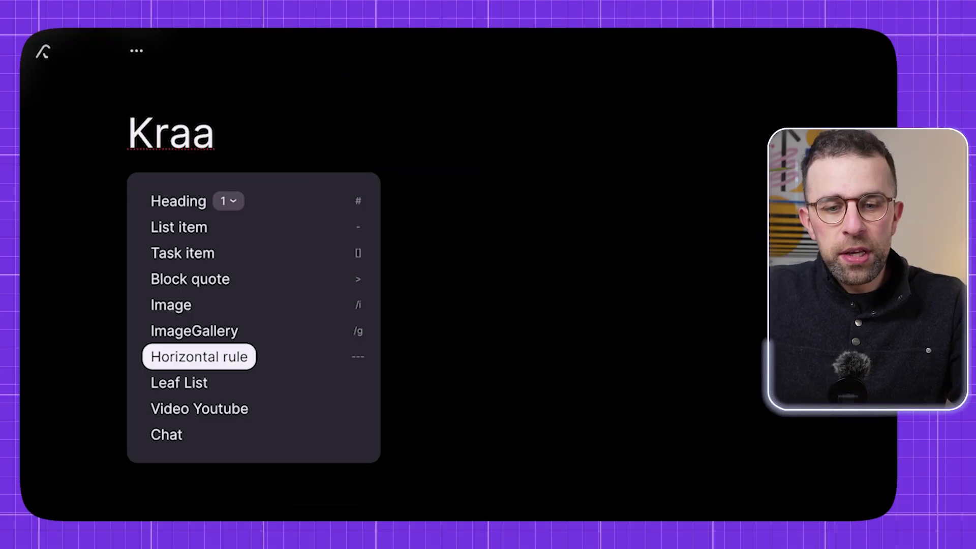
key(Down)
key(Return)
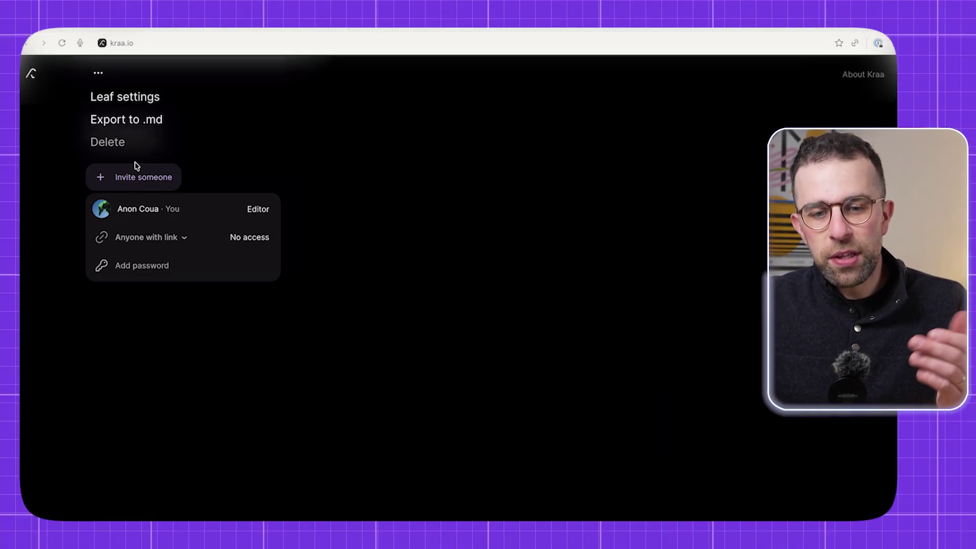
Examine the leaf's sharing options, including link visibility, access roles, password protection and inviting someone
click(172, 237)
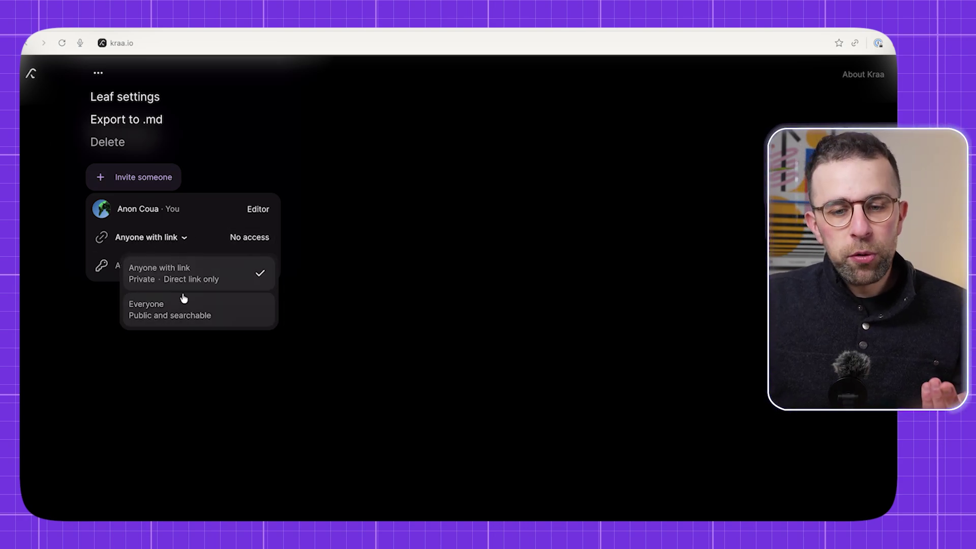
click(233, 240)
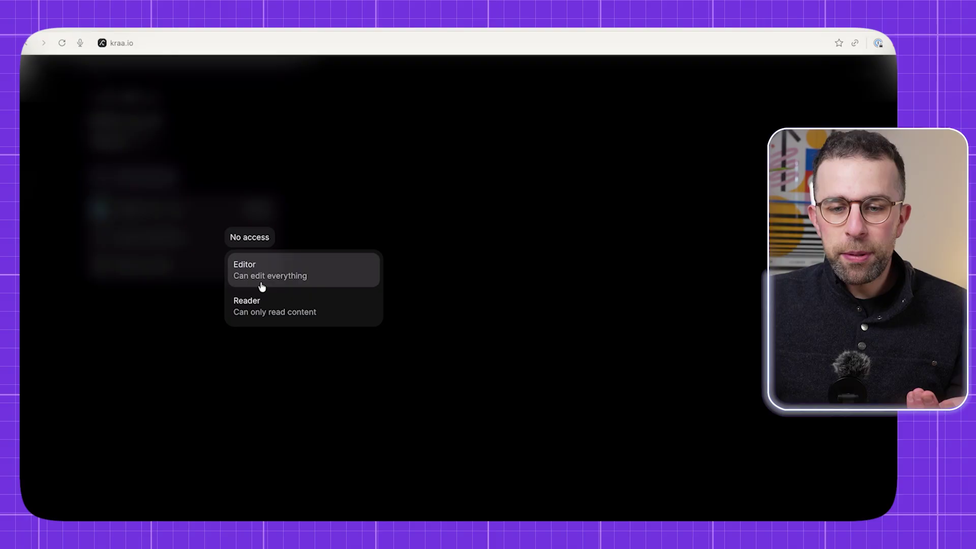
click(194, 265)
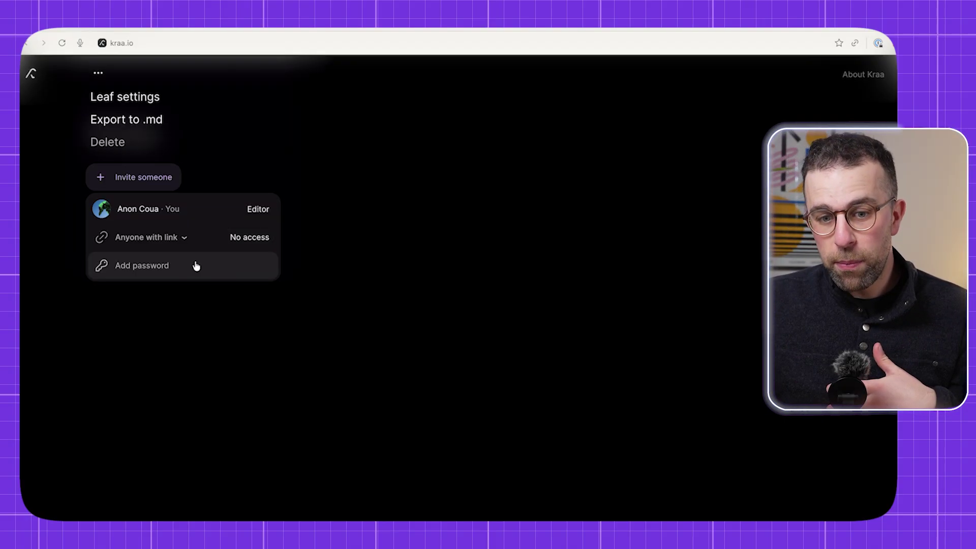
mouse_move(166, 207)
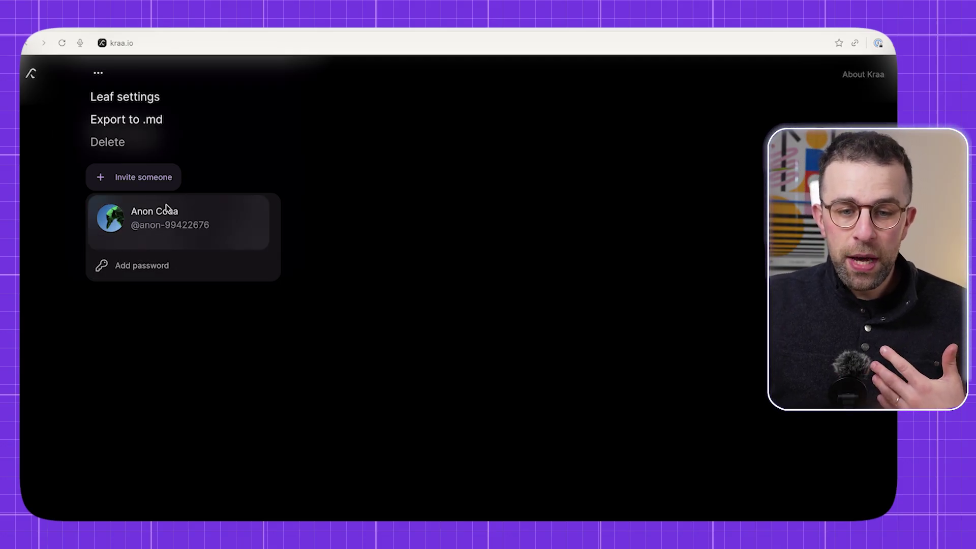
click(167, 263)
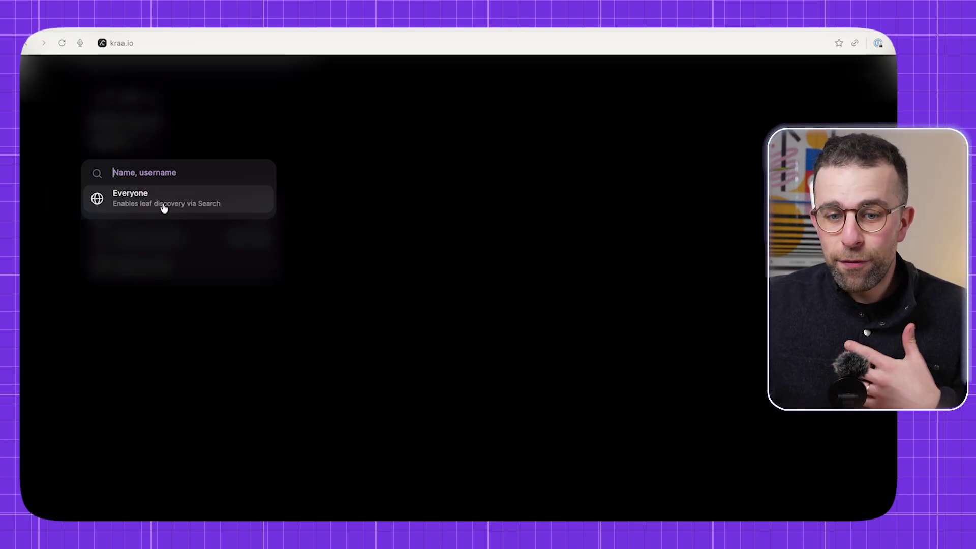
click(152, 152)
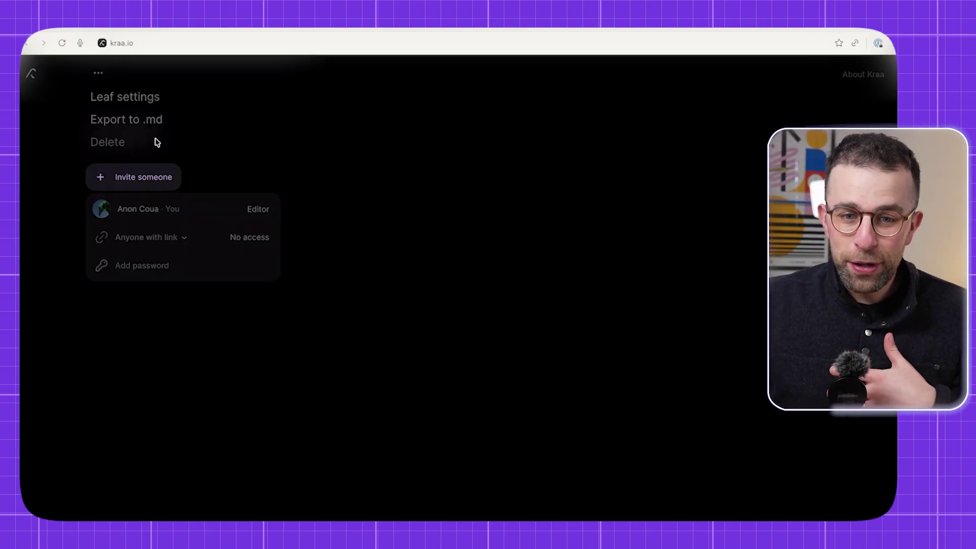
Examine the general leaf settings and the Standard leaf appearance options for paragraphs, headlines, lists, dynamic leaf list, blockquote and chat
click(117, 98)
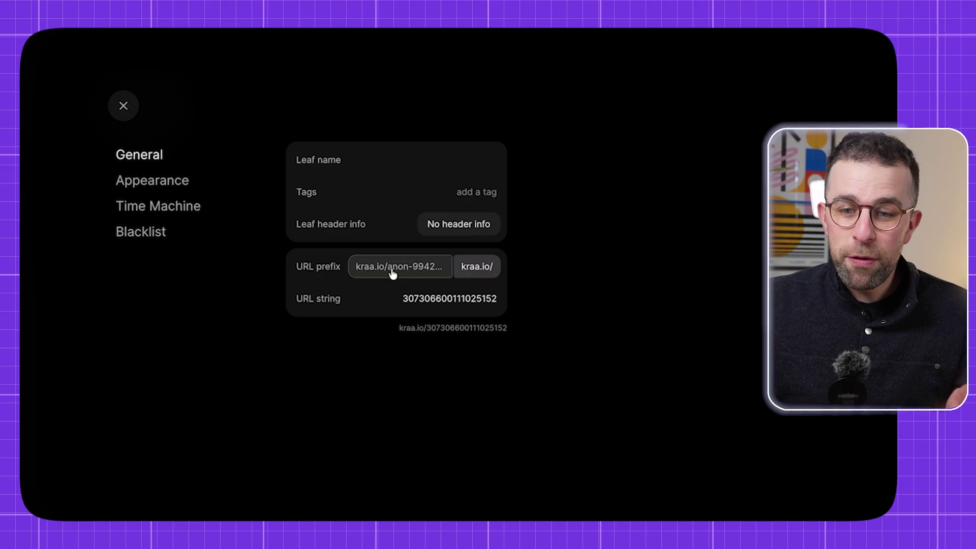
click(152, 180)
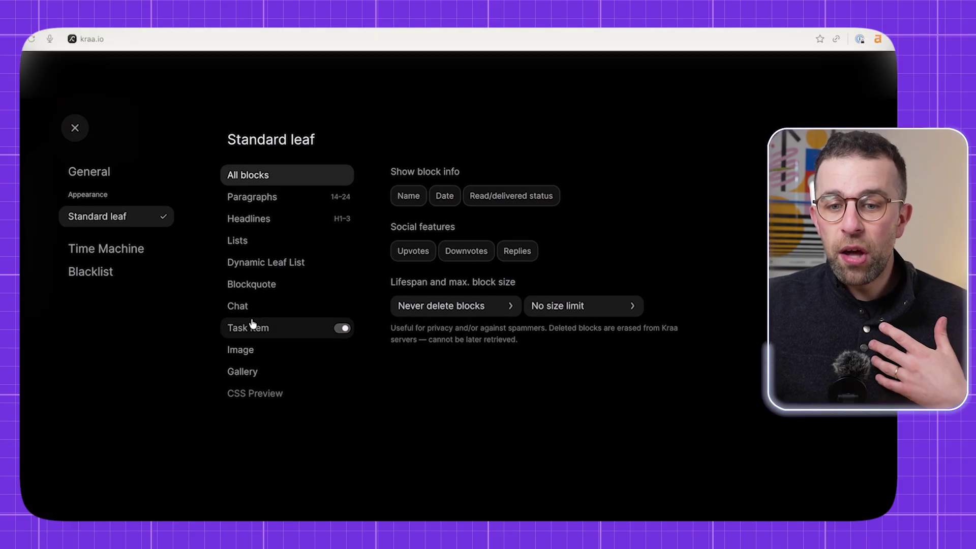
click(273, 199)
click(272, 221)
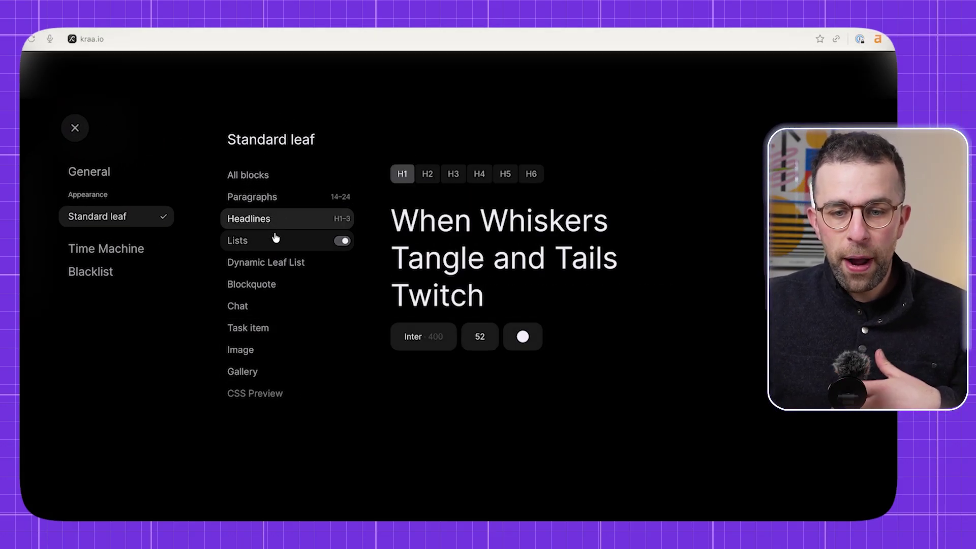
click(275, 239)
click(277, 262)
click(277, 285)
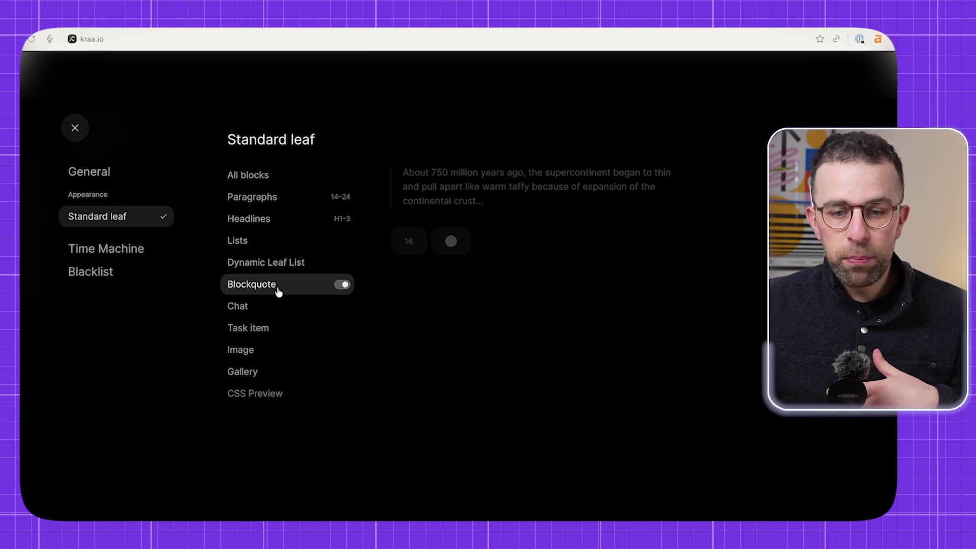
click(276, 311)
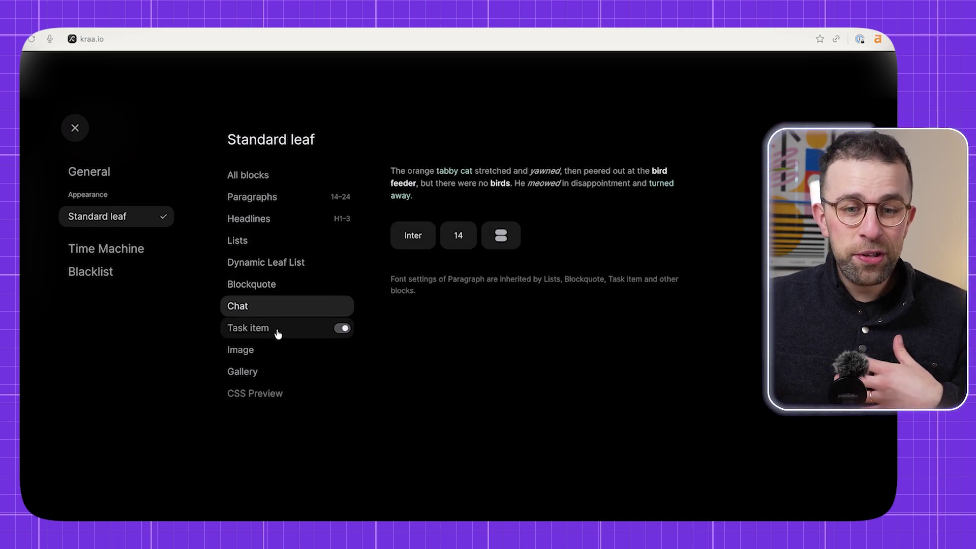
View the Time Machine and Blacklist sections of the leaf settings and return to the Kraa leaf
click(128, 248)
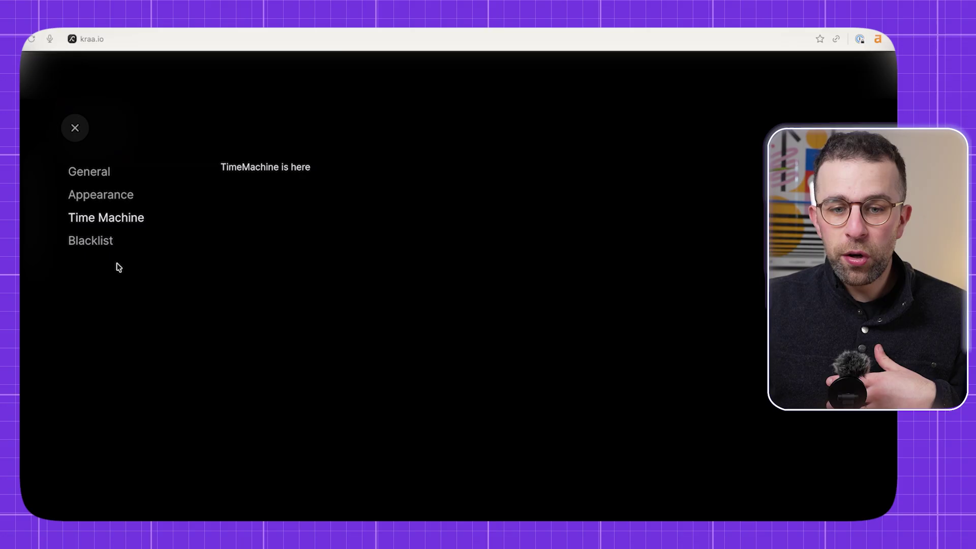
click(109, 245)
click(75, 128)
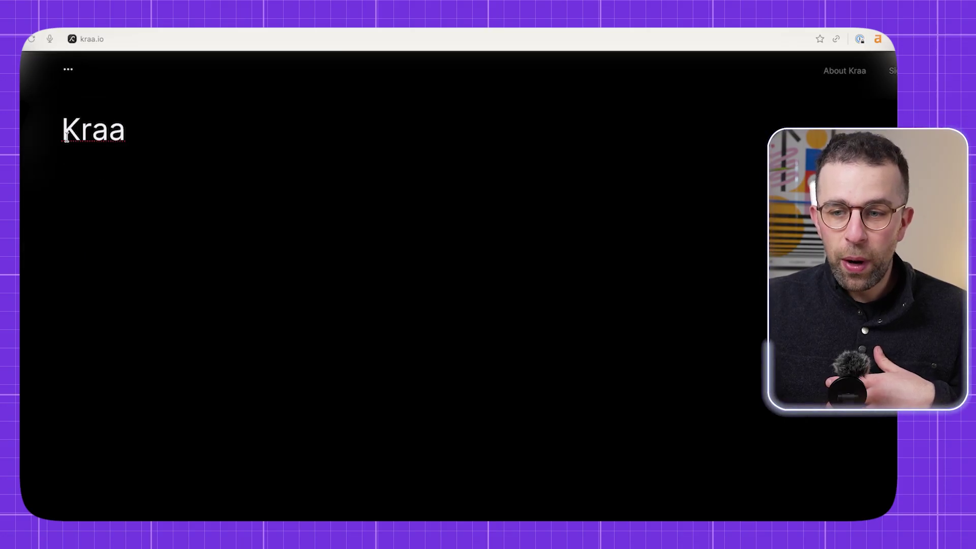
Open the existing leaf "Really Minimal Writer App!" from the list of leaves and check its options
click(68, 69)
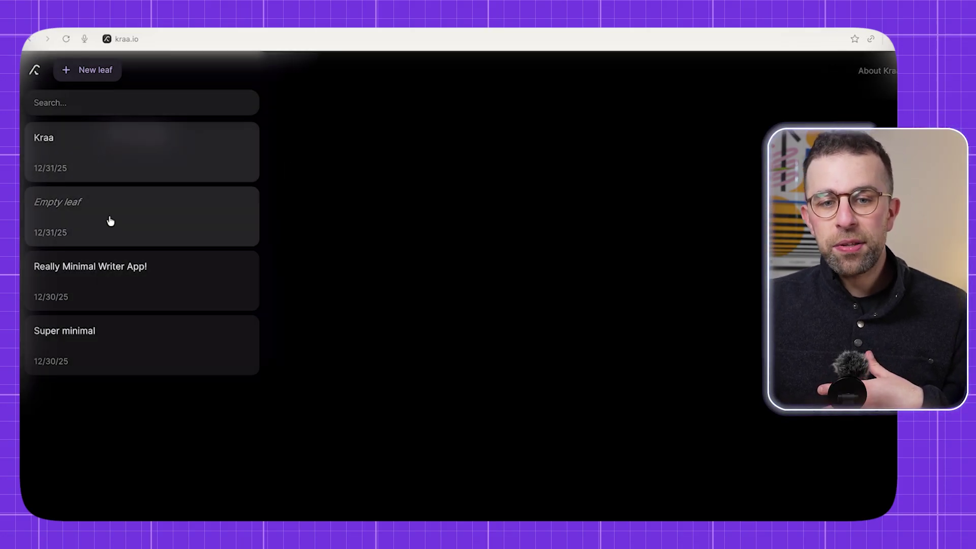
click(133, 280)
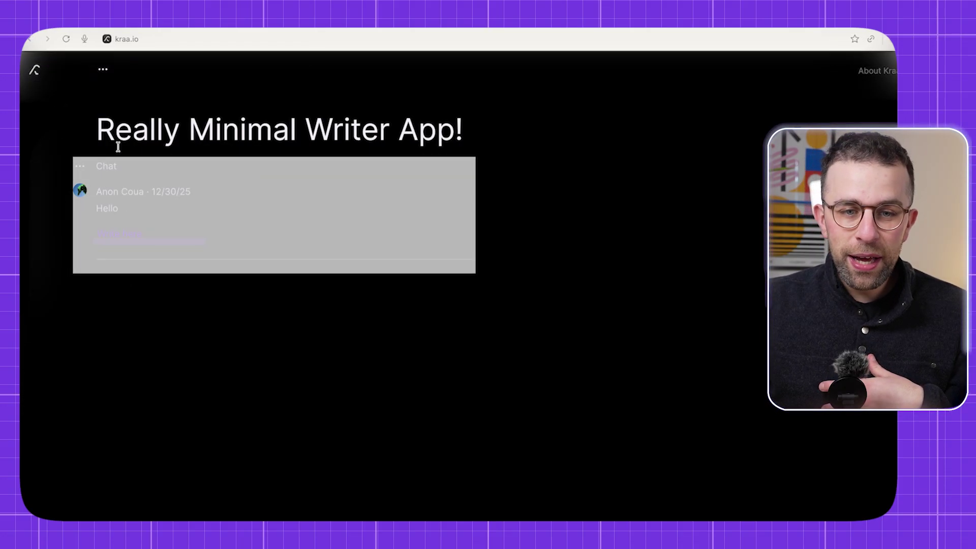
click(103, 69)
click(97, 70)
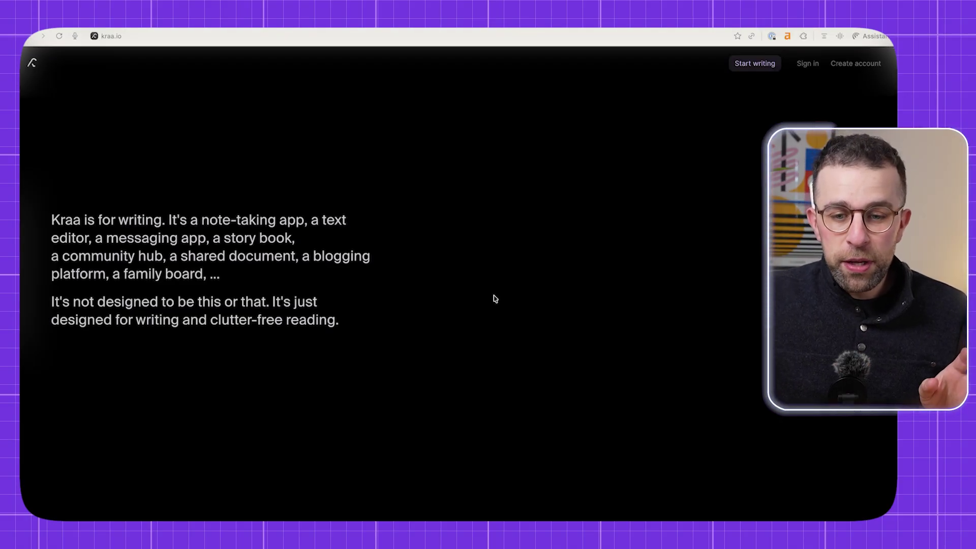
Read through the About Kraa page, covering its introduction, feature blocks and showcase of use cases
scroll(495, 299, down, 7)
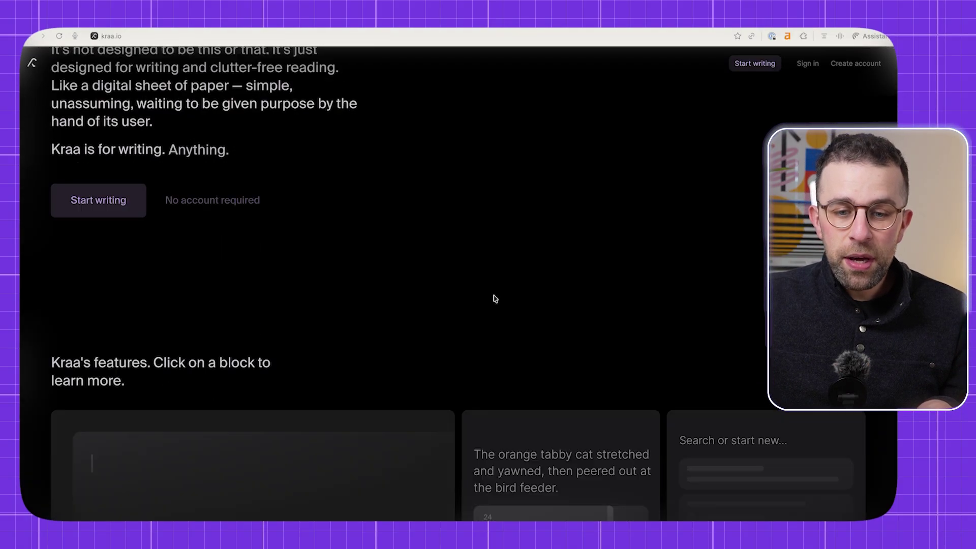
scroll(496, 299, down, 2)
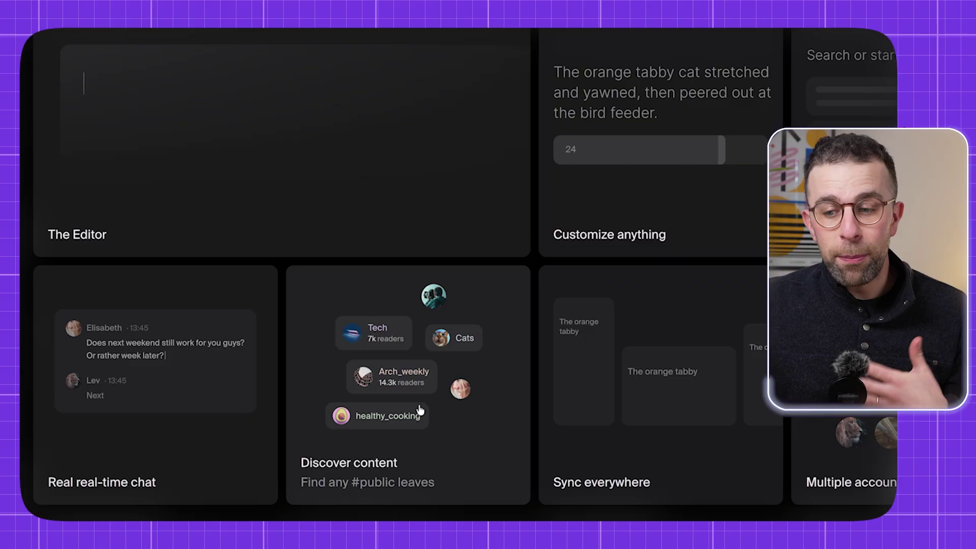
scroll(420, 410, down, 1)
scroll(420, 410, down, 5)
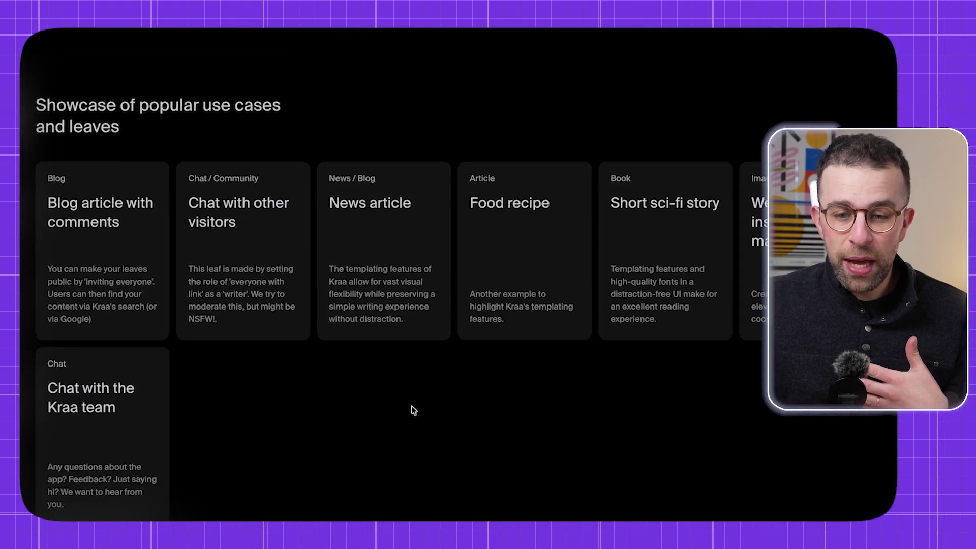
Open the News article example from the showcase and view its image gallery
scroll(412, 407, up, 2)
click(356, 222)
scroll(349, 297, down, 15)
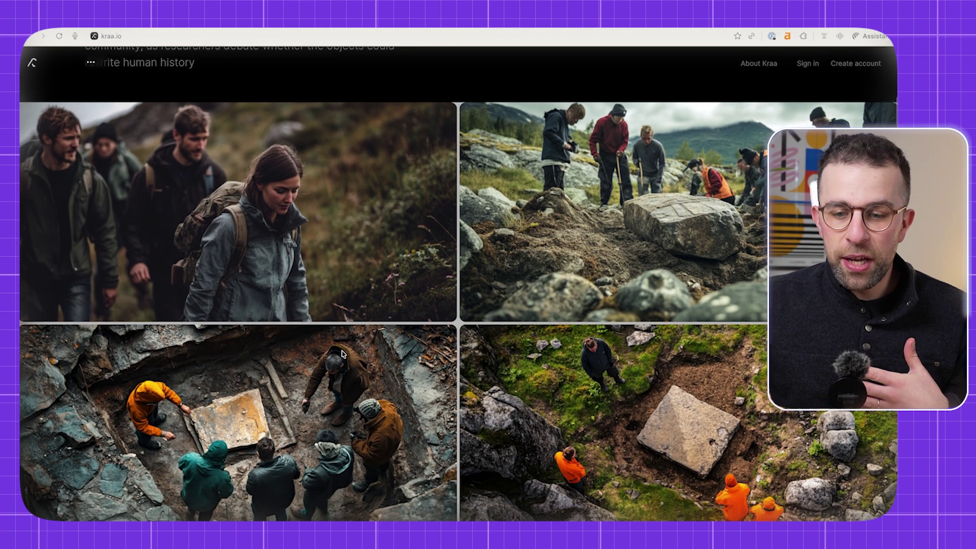